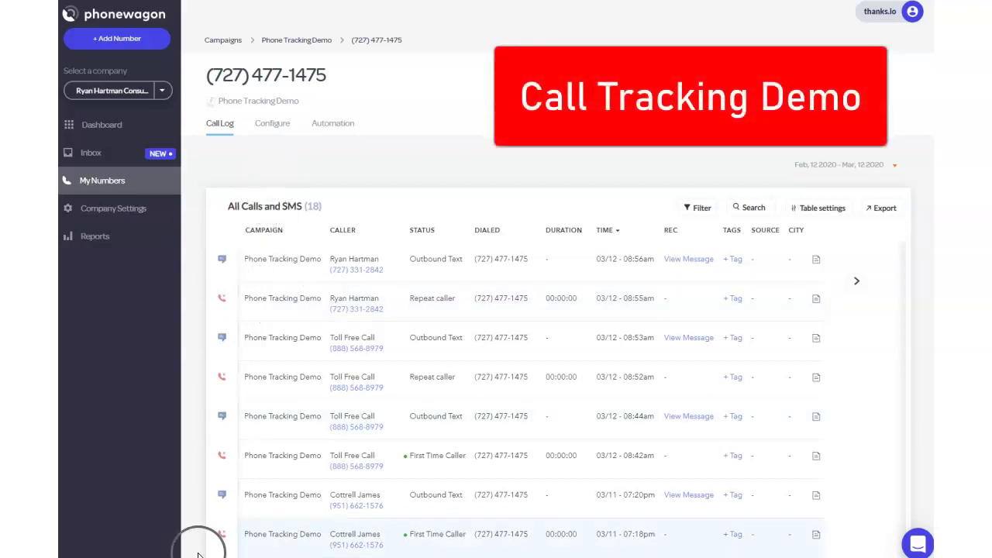
Drag-select several areas of the current page, then dismiss with Escape.
mouse_move(243, 248)
left_mouse_down()
mouse_move(165, 38)
mouse_move(150, 69)
mouse_move(181, 88)
mouse_move(199, 55)
mouse_move(197, 64)
mouse_move(317, 102)
mouse_move(328, 69)
mouse_move(191, 55)
left_mouse_up()
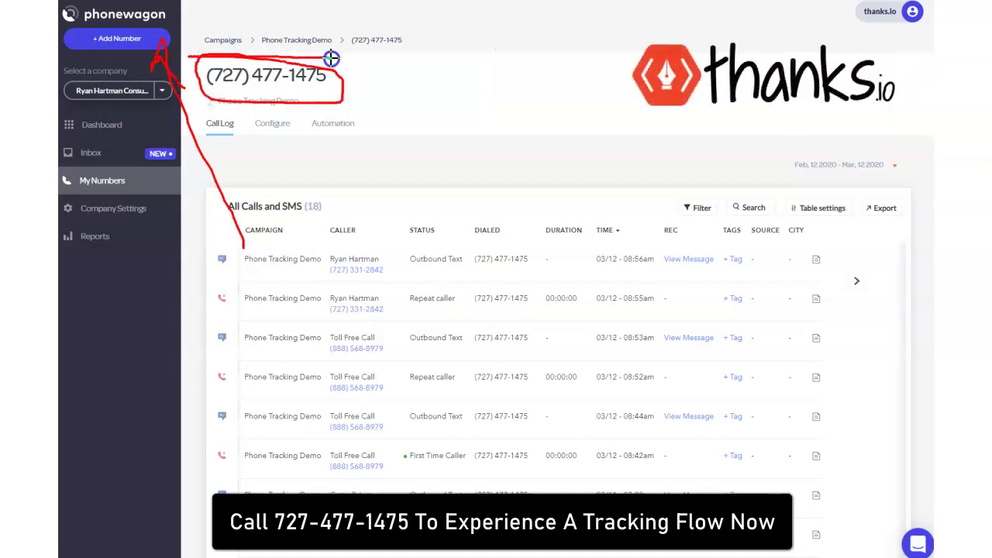
left_click_drag(331, 58, 333, 57)
key("Escape")
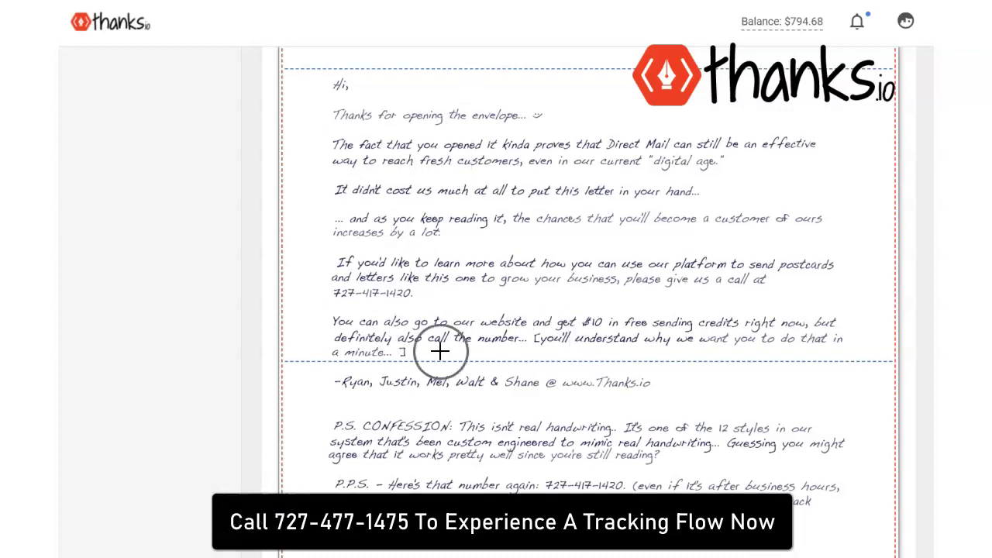
mouse_move(487, 307)
left_mouse_down()
mouse_move(419, 301)
mouse_move(421, 290)
mouse_move(452, 290)
left_mouse_up()
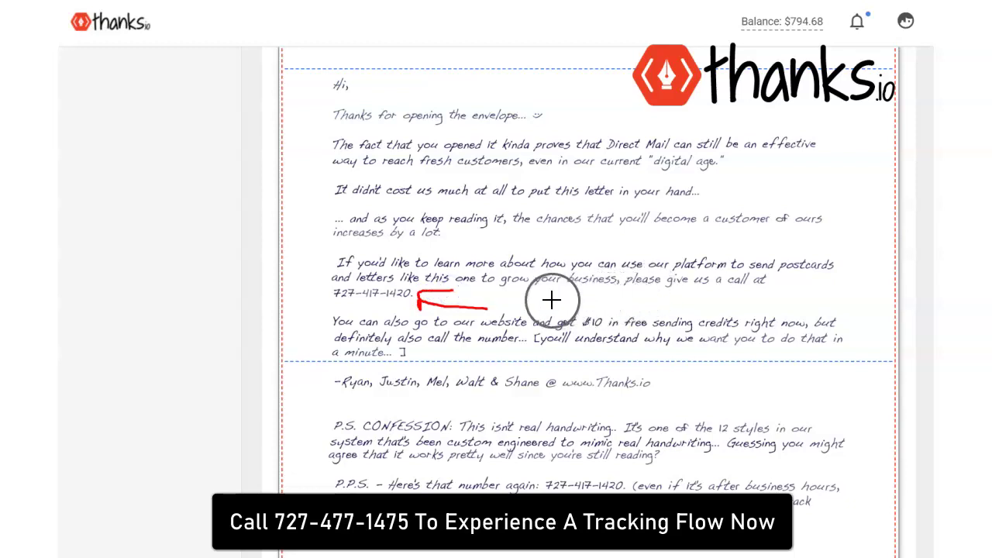
mouse_move(640, 438)
left_mouse_down()
mouse_move(583, 442)
mouse_move(568, 473)
mouse_move(586, 459)
left_mouse_up()
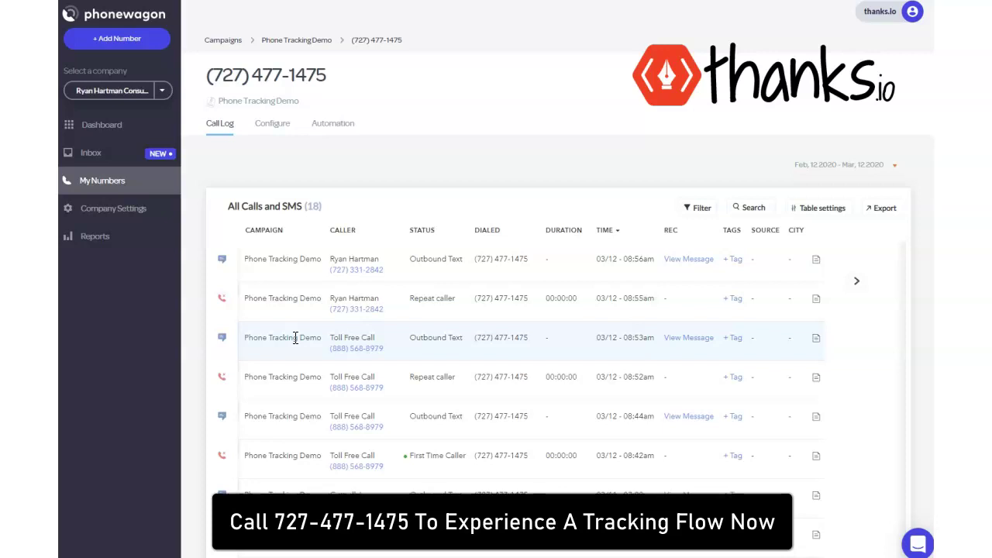
Show the Automation rules and highlight both missed-caller auto-text messages (first-time and returning).
left_click(342, 125)
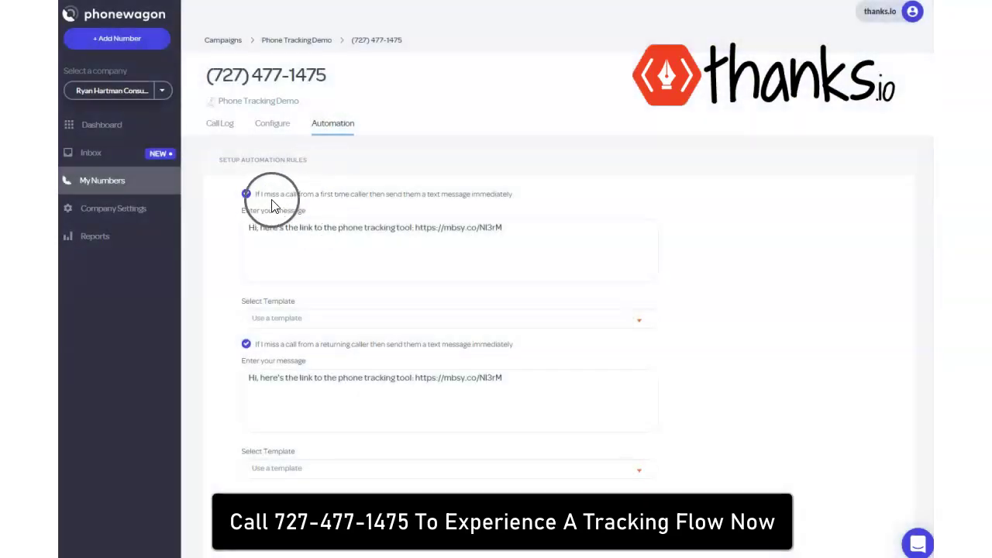
left_click(385, 226)
left_click_drag(556, 231, 242, 229)
left_click(412, 377)
left_click_drag(508, 378, 206, 378)
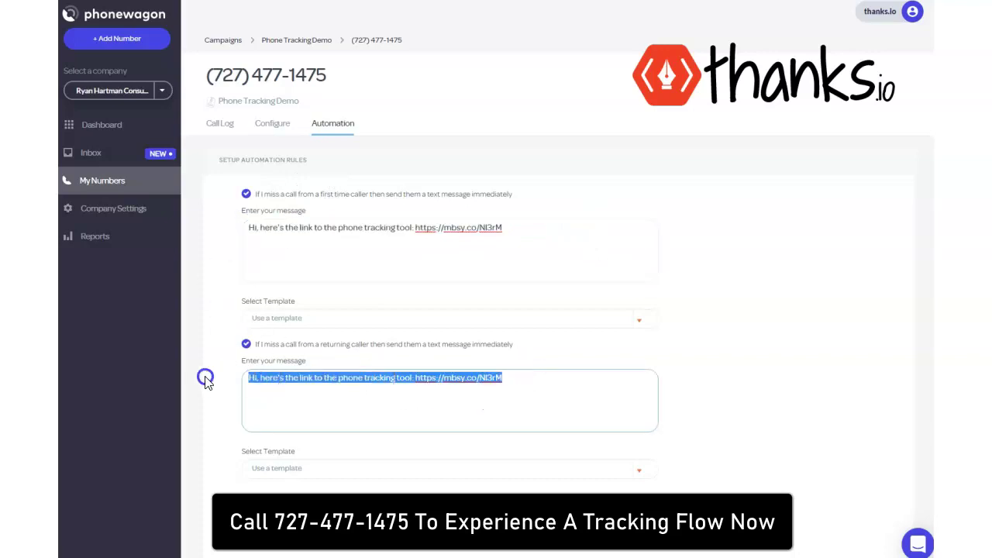
left_click(301, 226)
left_click_drag(534, 226, 166, 245)
left_click(452, 407)
left_click(512, 378)
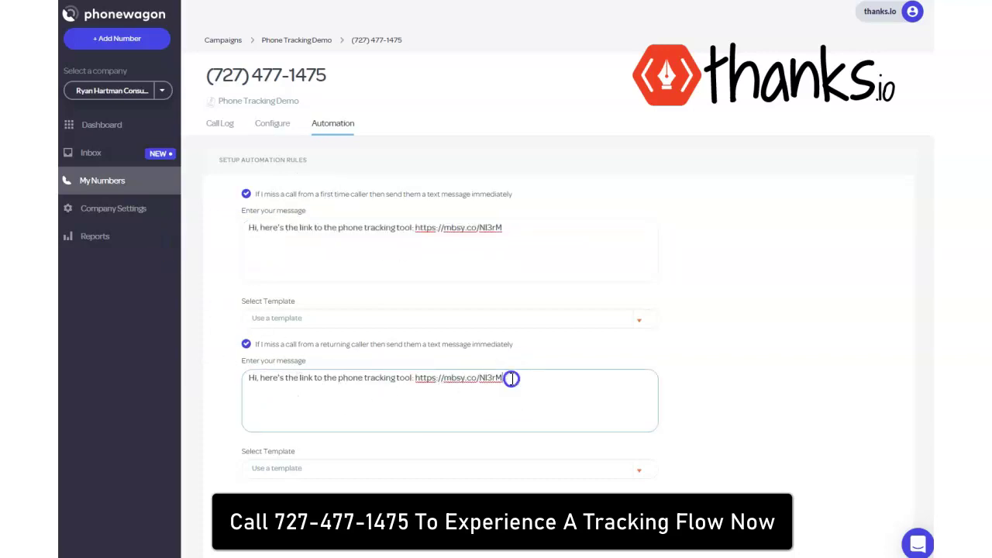
left_click_drag(510, 378, 206, 381)
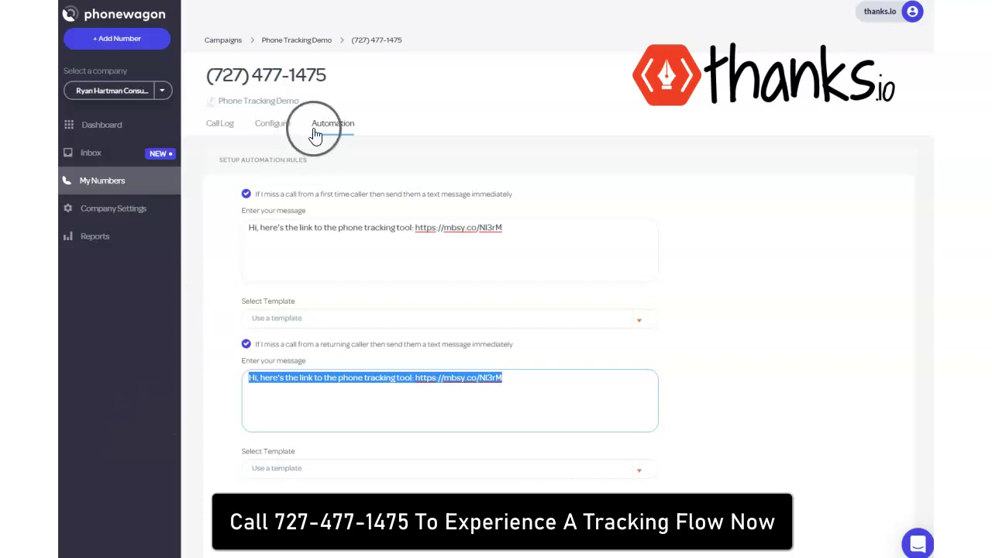
Go from Configure to My Numbers' Call Flows list and edit the Demo Greeting flow.
left_click(268, 125)
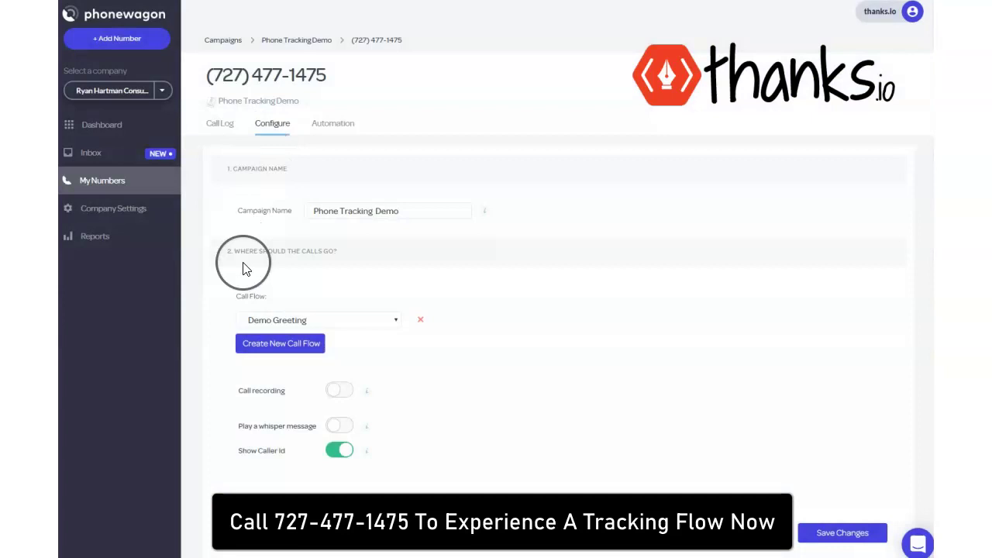
left_click(124, 181)
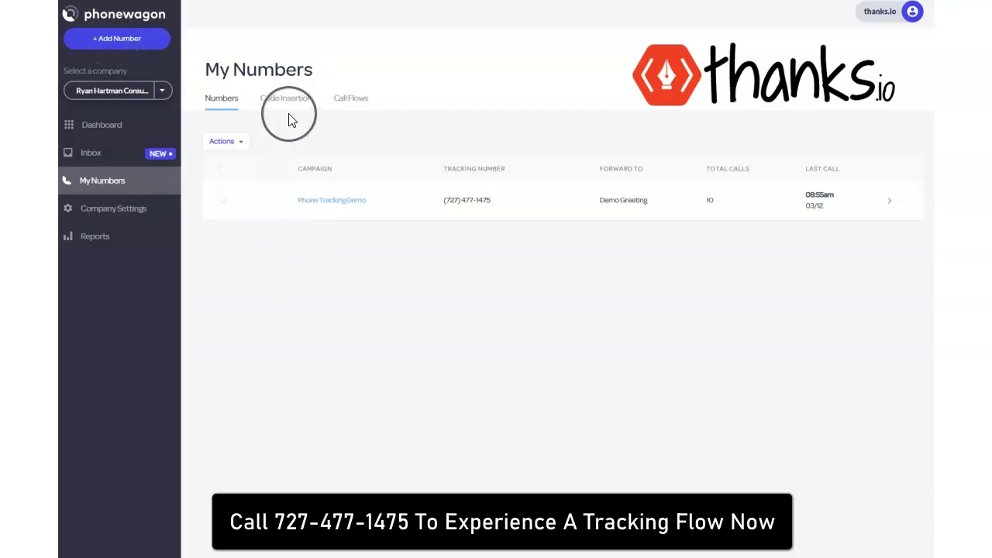
left_click(358, 101)
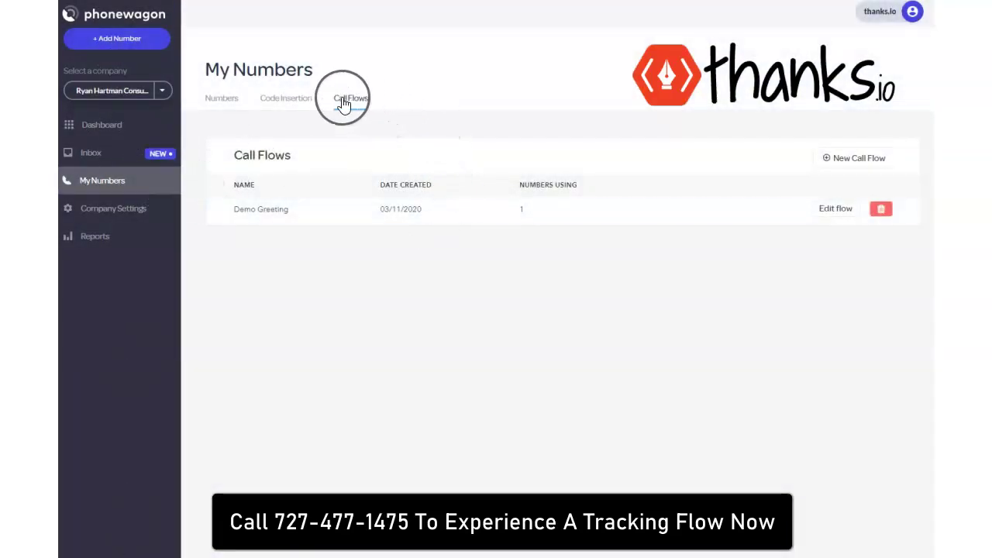
left_click(836, 209)
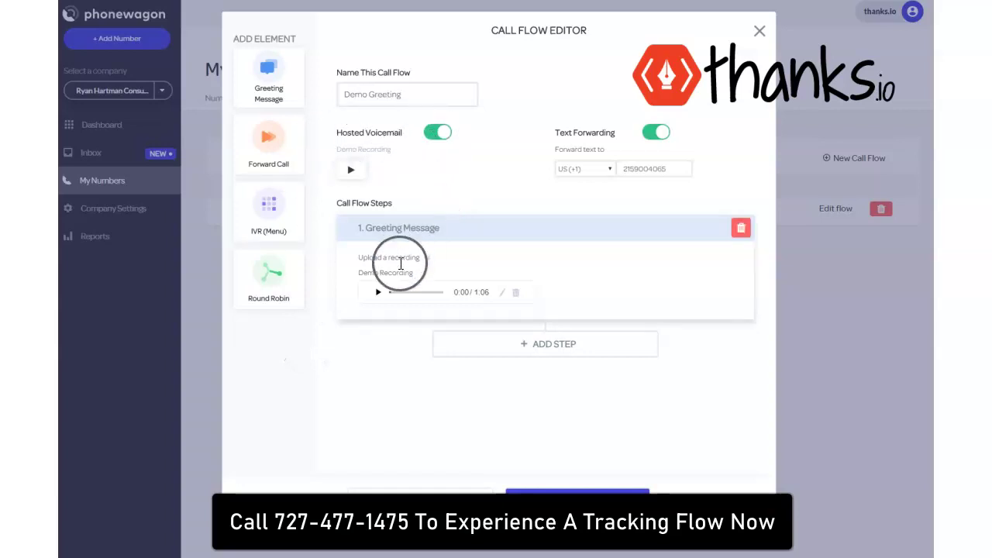
left_click(503, 294)
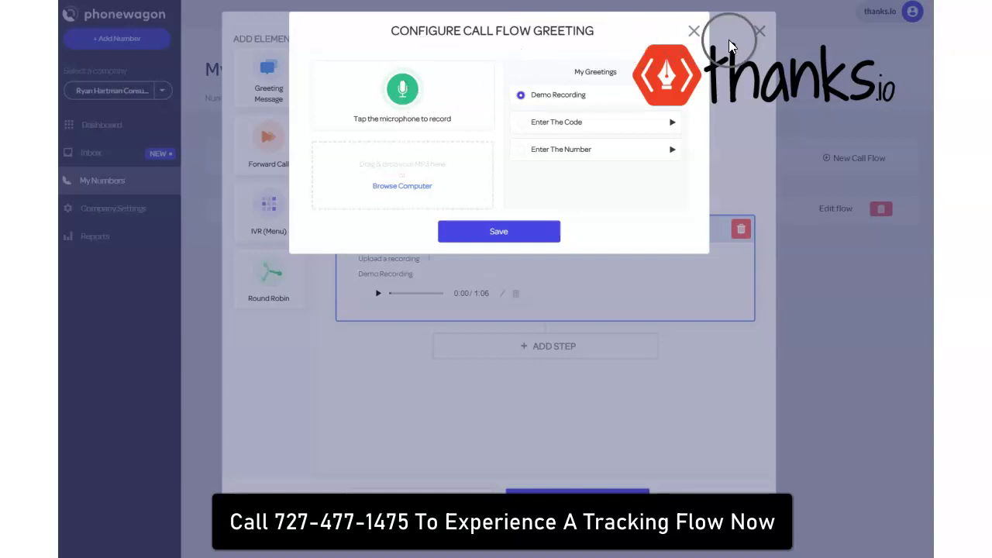
left_click(694, 32)
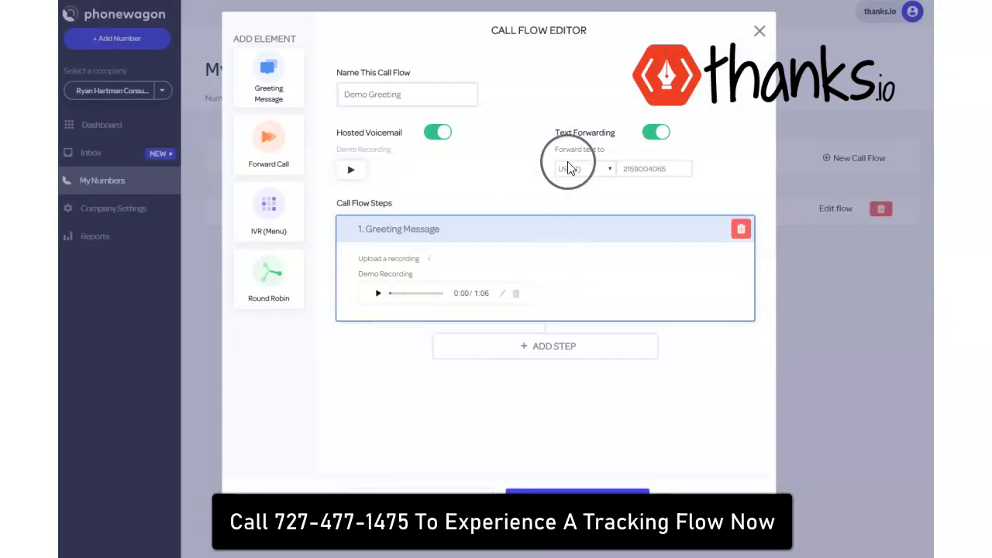
left_click_drag(553, 141, 610, 133)
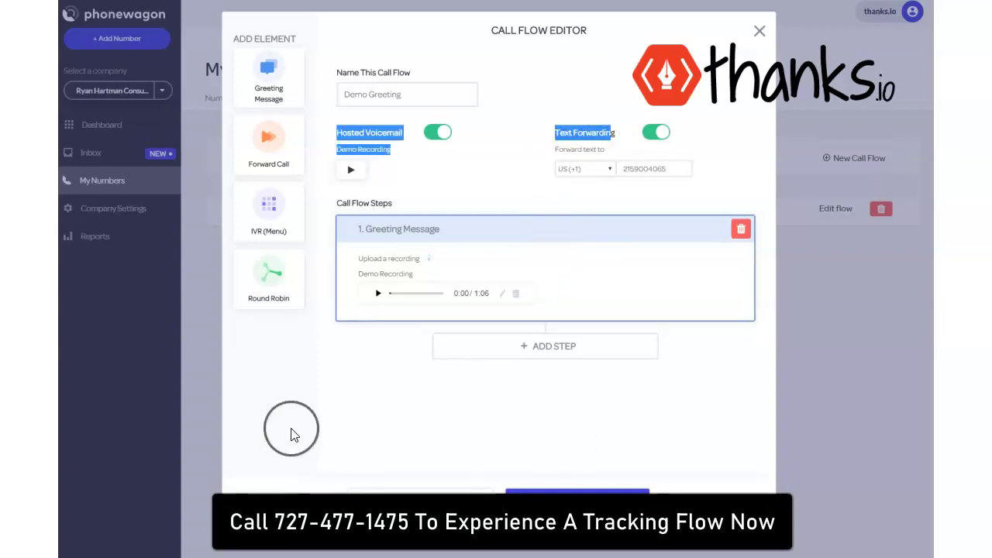
left_click(387, 411)
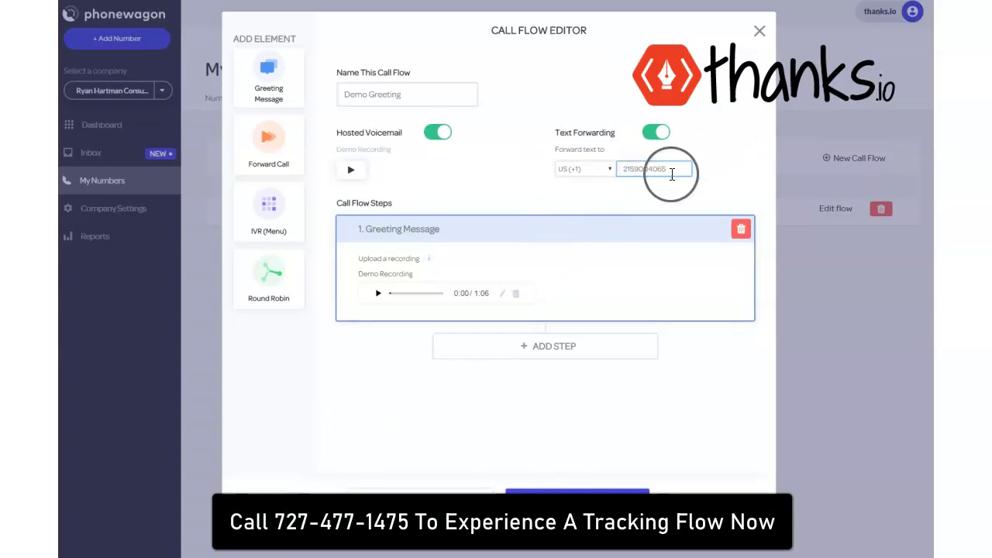
Add an IVR (Menu) step with a robo text greeting and keypress 1 for the first option.
left_click(555, 350)
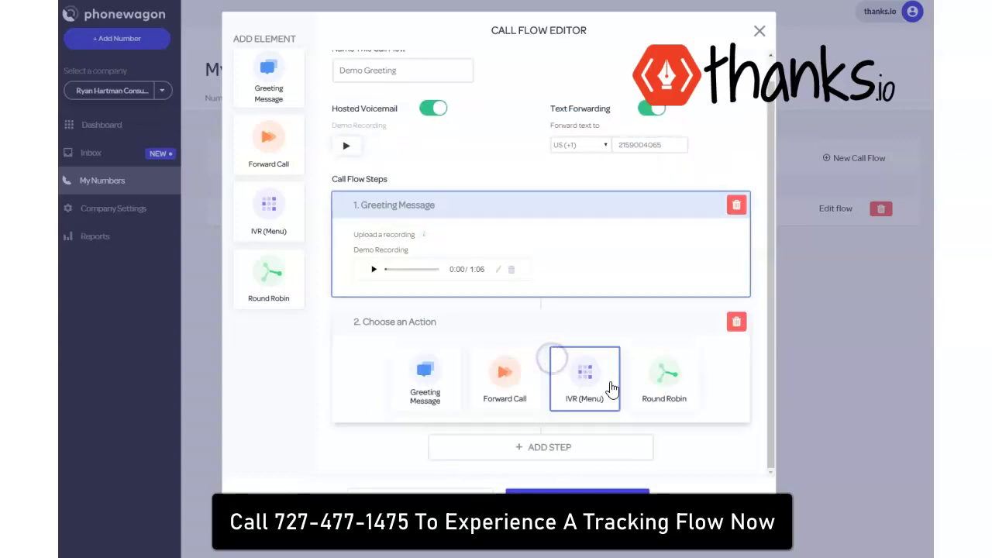
left_click(587, 379)
scroll(419, 396, "down", 1)
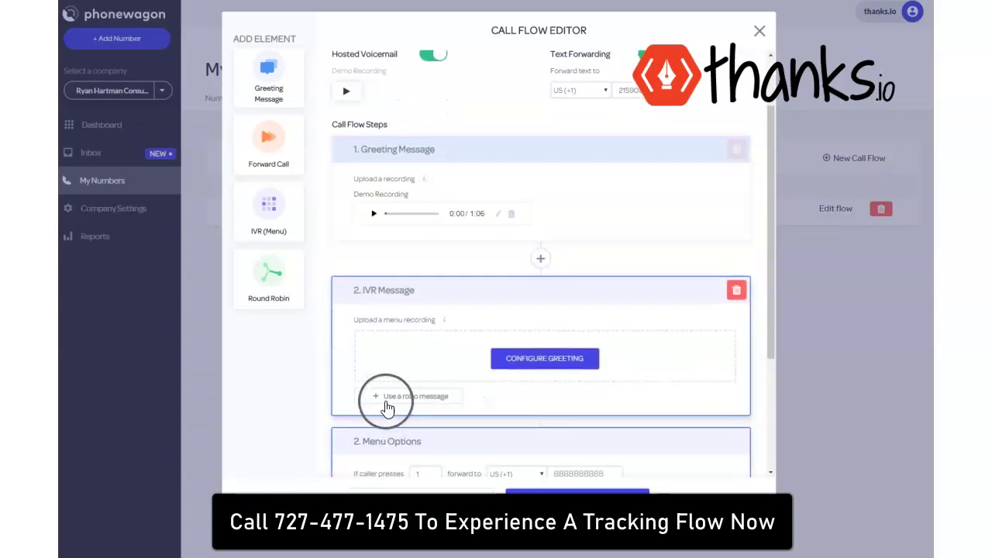
left_click(387, 402)
scroll(454, 377, "down", 3)
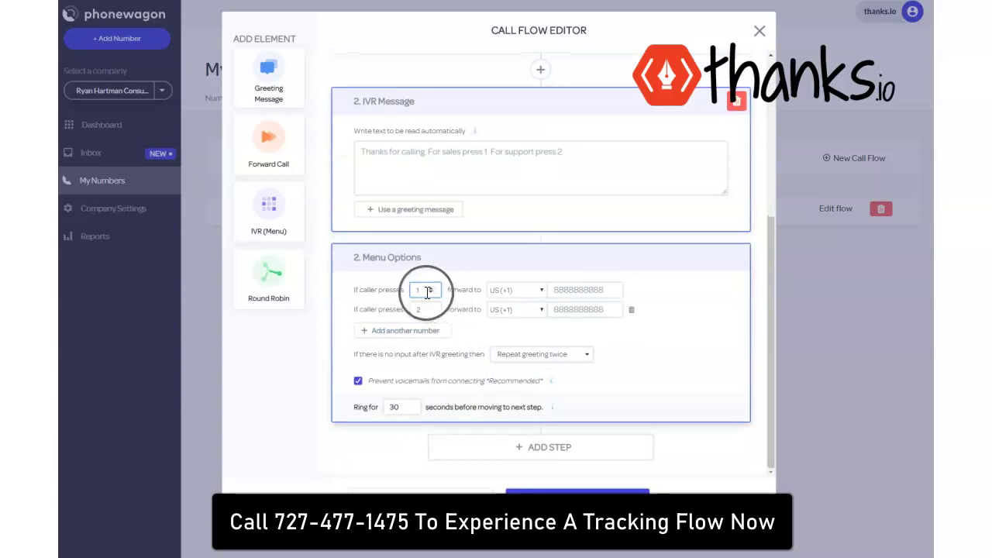
left_click(424, 292)
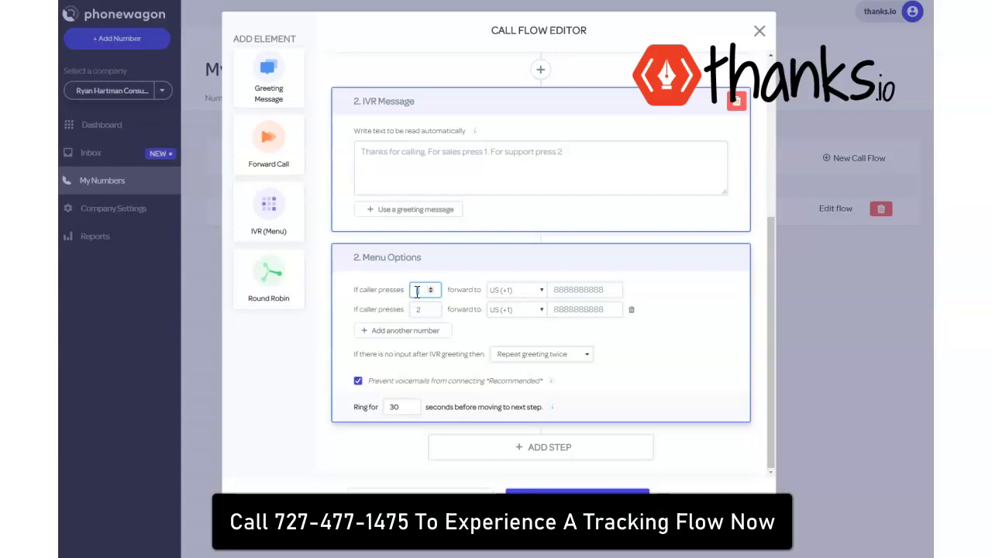
type("1")
left_click(559, 291)
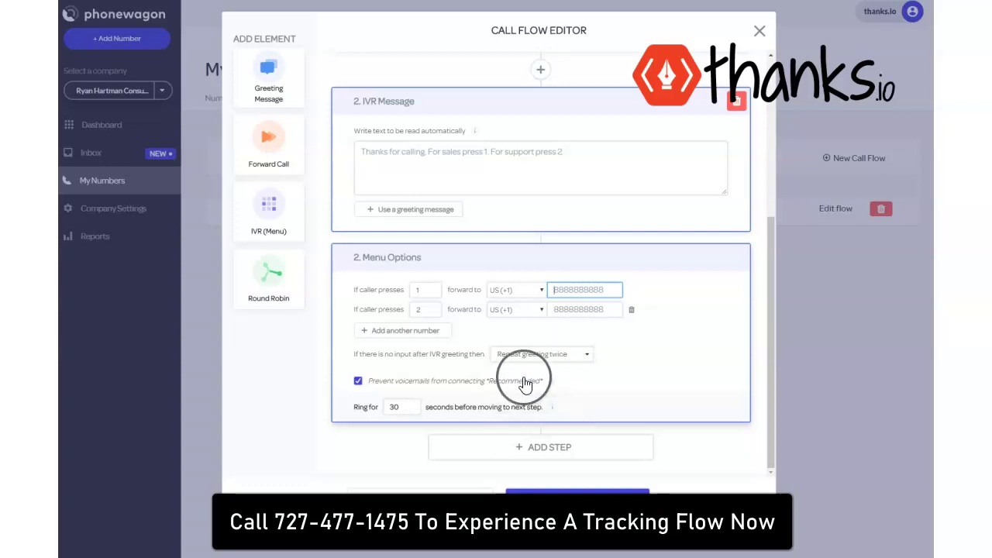
Delete the trial IVR Message step from the Demo Greeting flow.
scroll(554, 411, "up", 4)
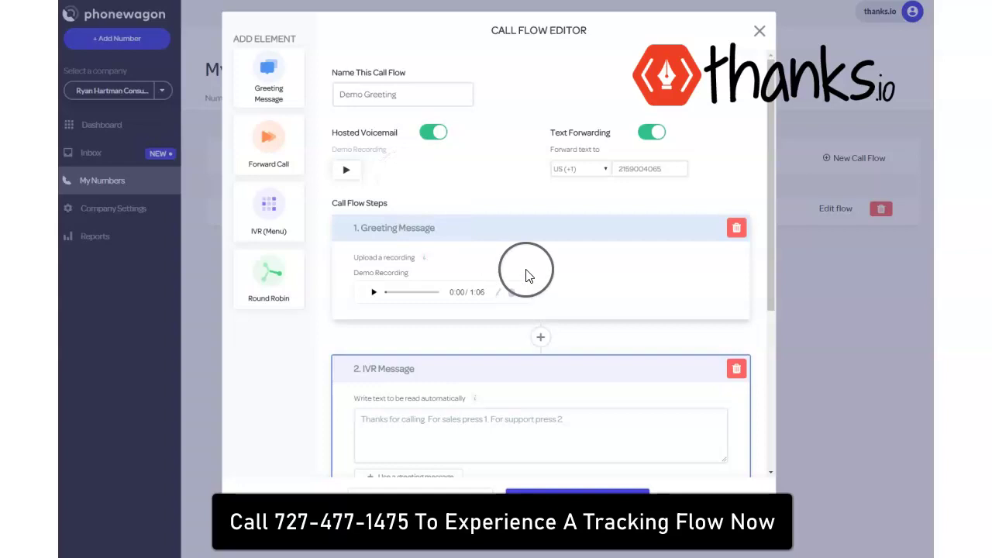
scroll(535, 279, "down", 3)
left_click(742, 257)
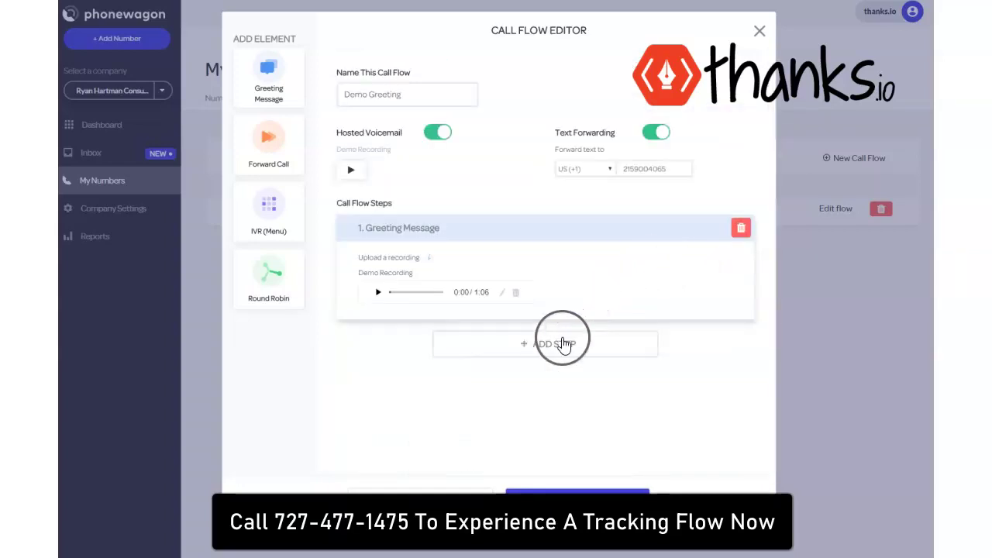
Save the call flow and open the Phone Tracking Demo number's call log.
left_click(542, 514)
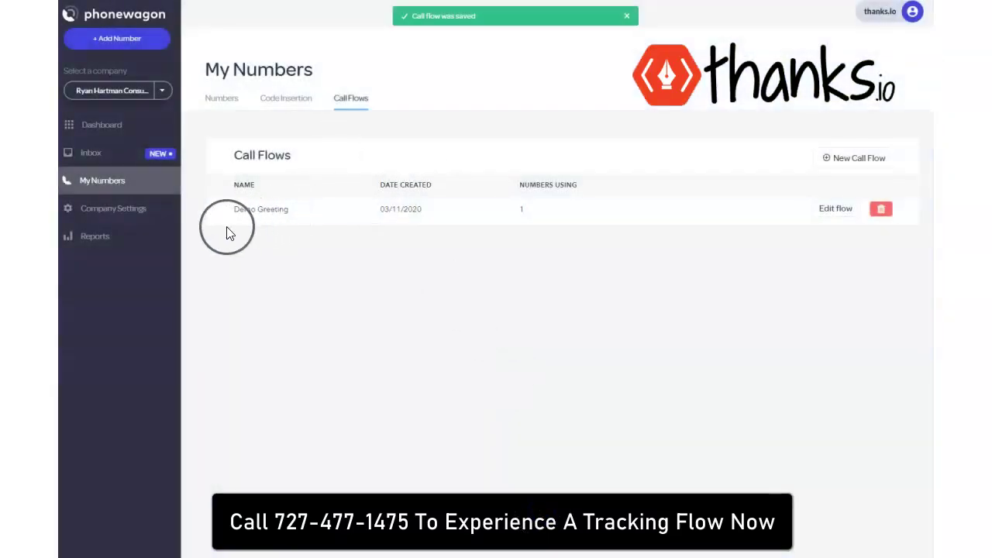
left_click(105, 190)
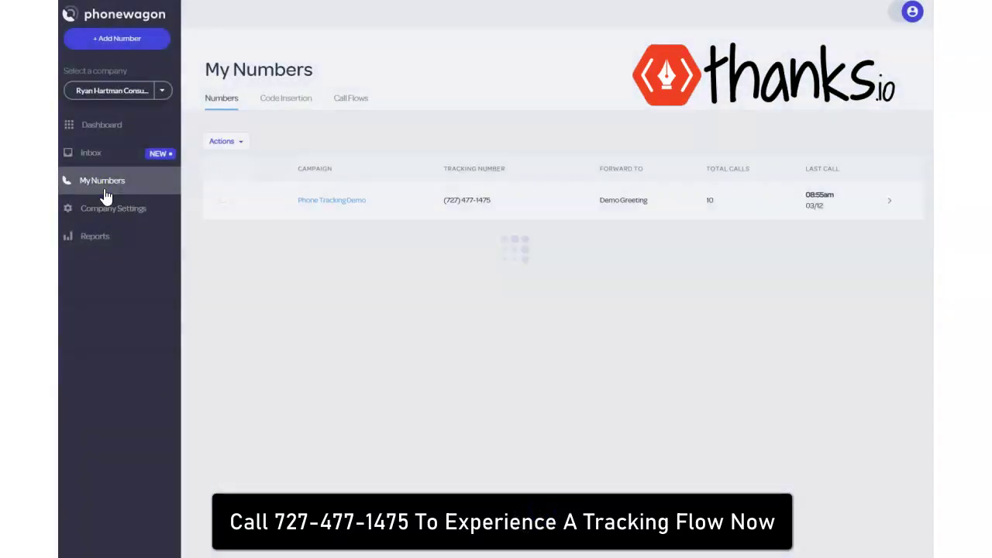
left_click(255, 199)
left_click(318, 199)
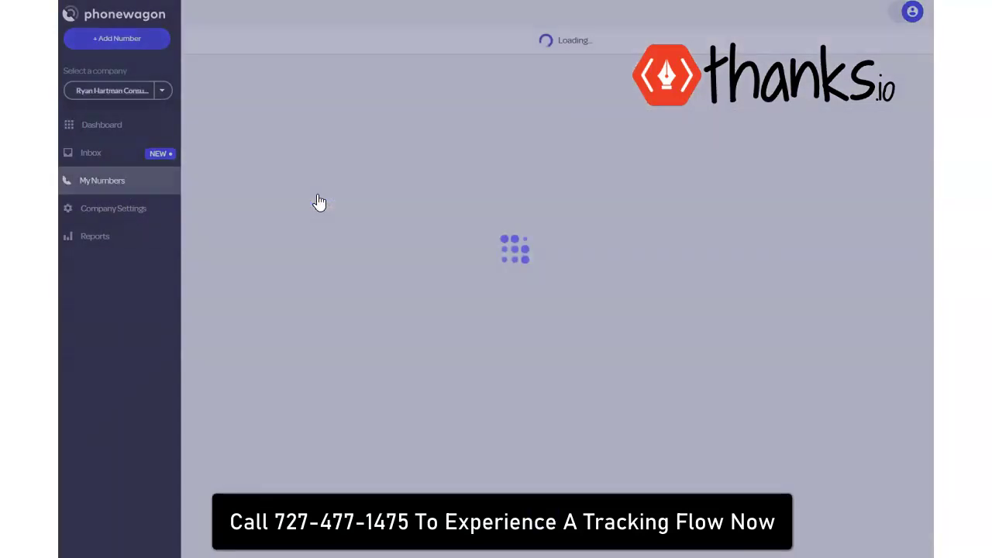
scroll(384, 224, "down", 3)
scroll(398, 251, "up", 2)
scroll(725, 229, "down", 1)
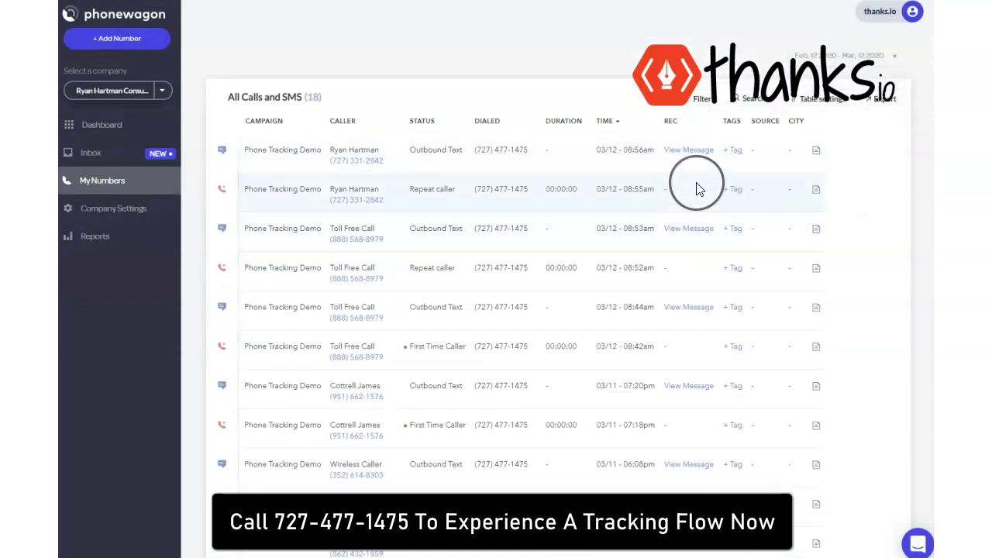
Try the + Tag and note options on the latest log entry, closing both unchanged.
left_click(733, 151)
left_click(756, 132)
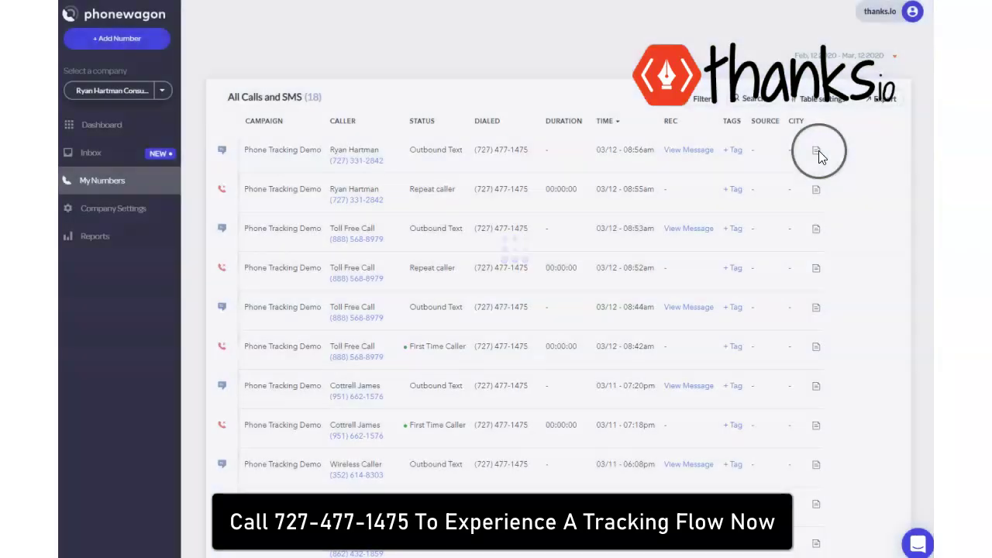
left_click(819, 150)
left_click(524, 80)
scroll(543, 148, "down", 5)
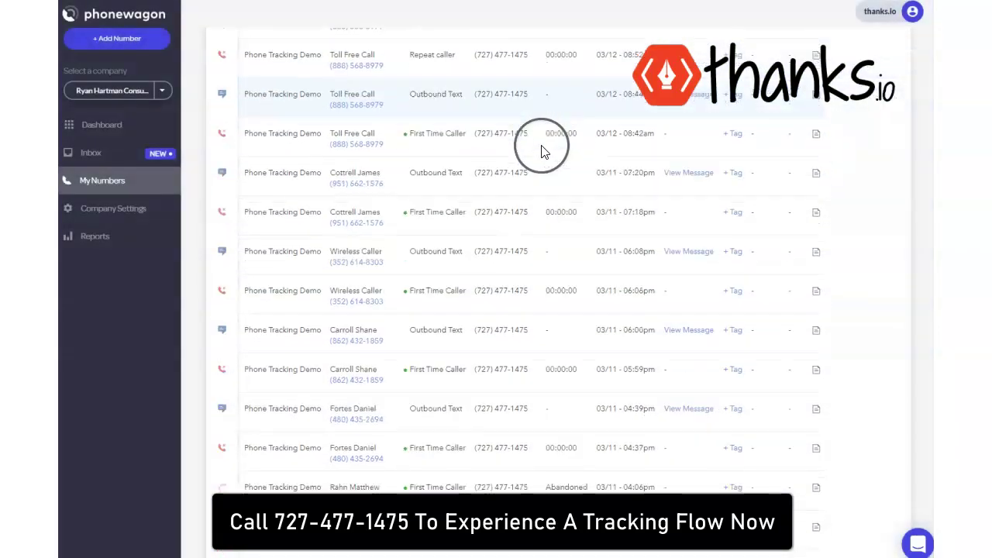
scroll(538, 248, "up", 7)
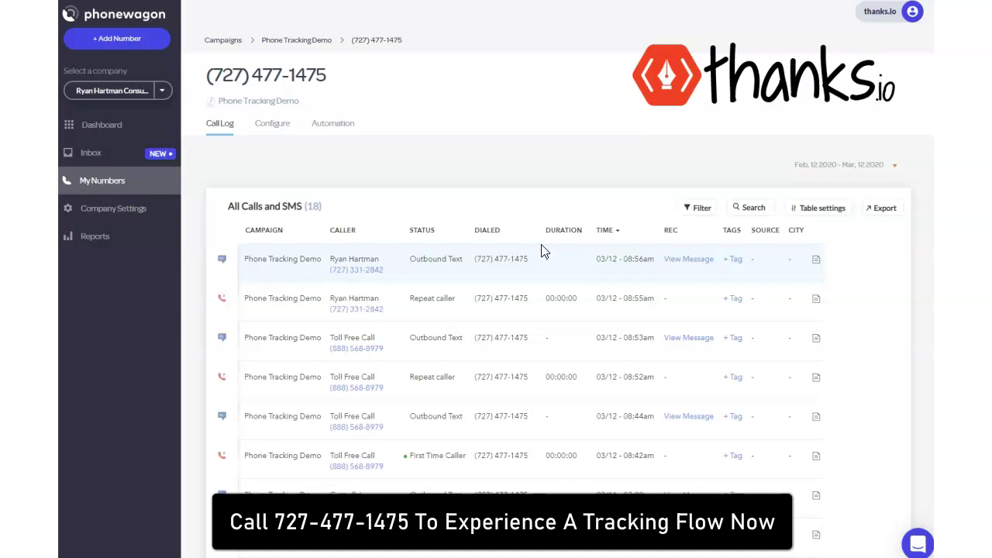
scroll(542, 249, "down", 6)
scroll(542, 250, "up", 5)
scroll(543, 249, "up", 2)
scroll(543, 249, "down", 3)
scroll(543, 250, "up", 3)
left_click(581, 268)
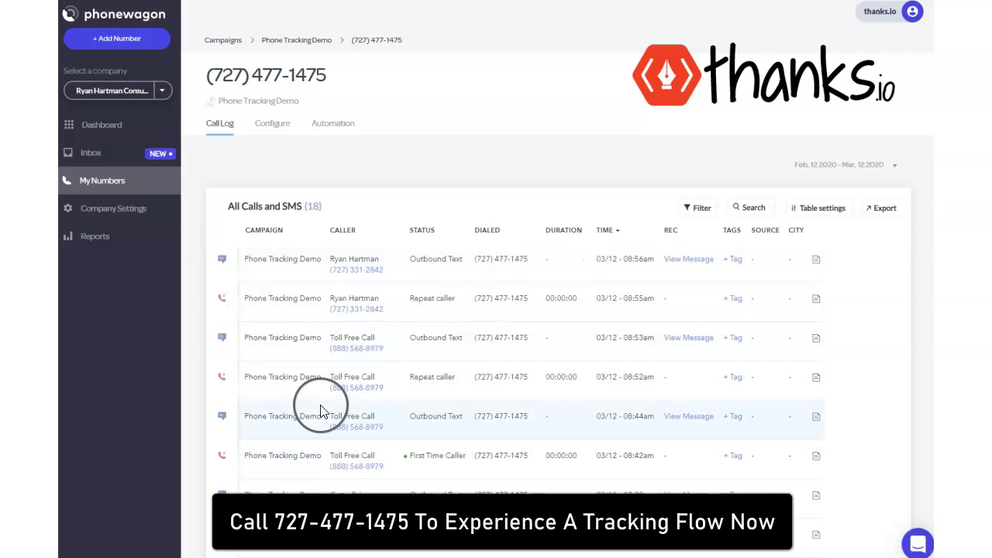
scroll(326, 411, "down", 2)
scroll(407, 350, "up", 2)
scroll(415, 351, "down", 1)
scroll(414, 349, "up", 1)
scroll(405, 343, "down", 2)
scroll(411, 346, "up", 2)
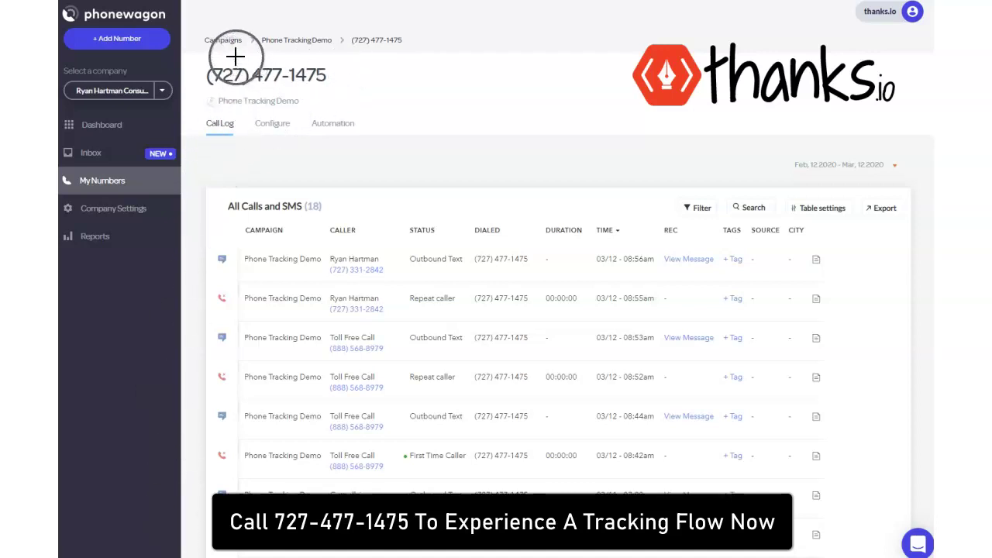
mouse_move(225, 49)
left_mouse_down()
mouse_move(160, 80)
mouse_move(371, 95)
mouse_move(279, 54)
mouse_move(190, 52)
left_mouse_up()
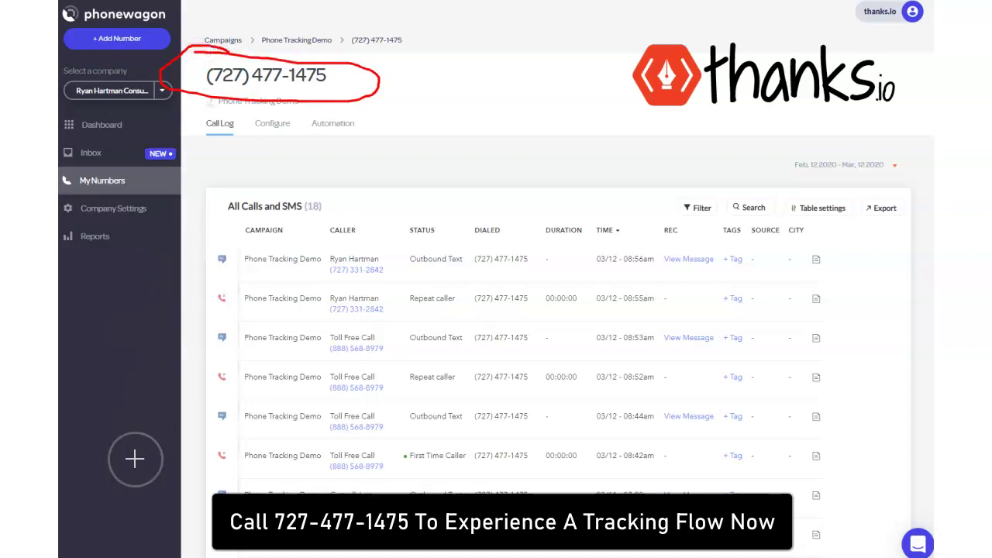